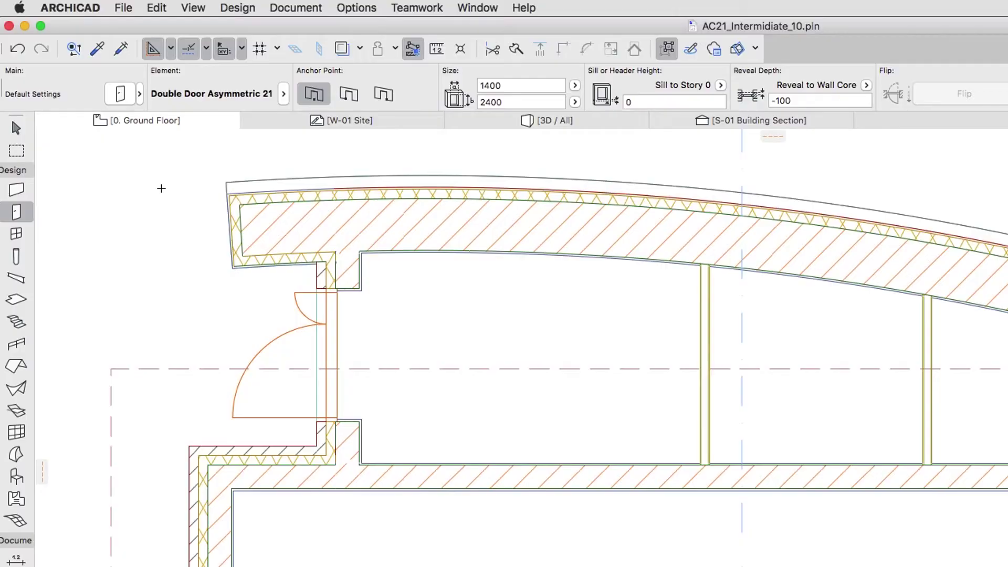
Open the default door settings and browse the Lesson 10 favourites folder
click(129, 102)
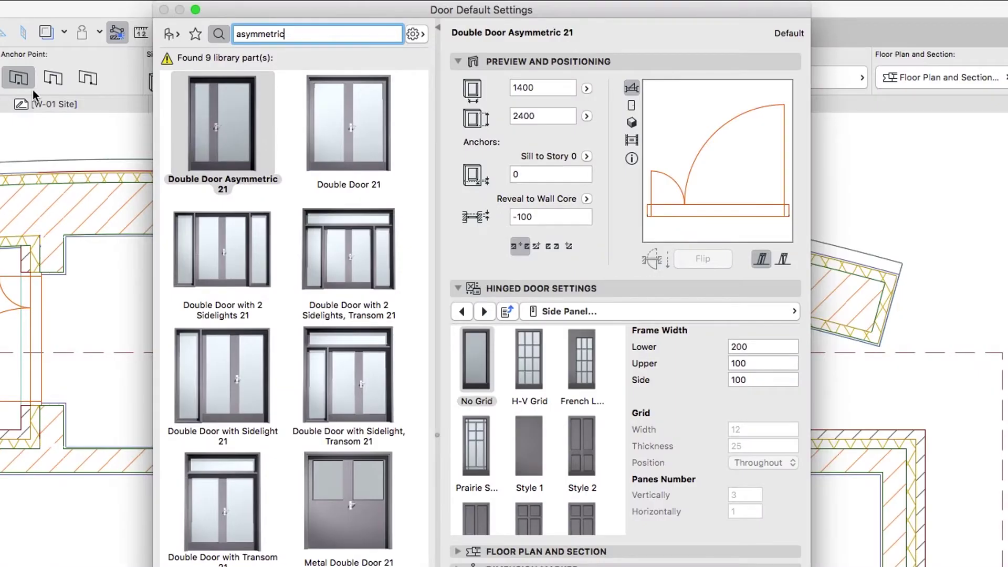
click(194, 36)
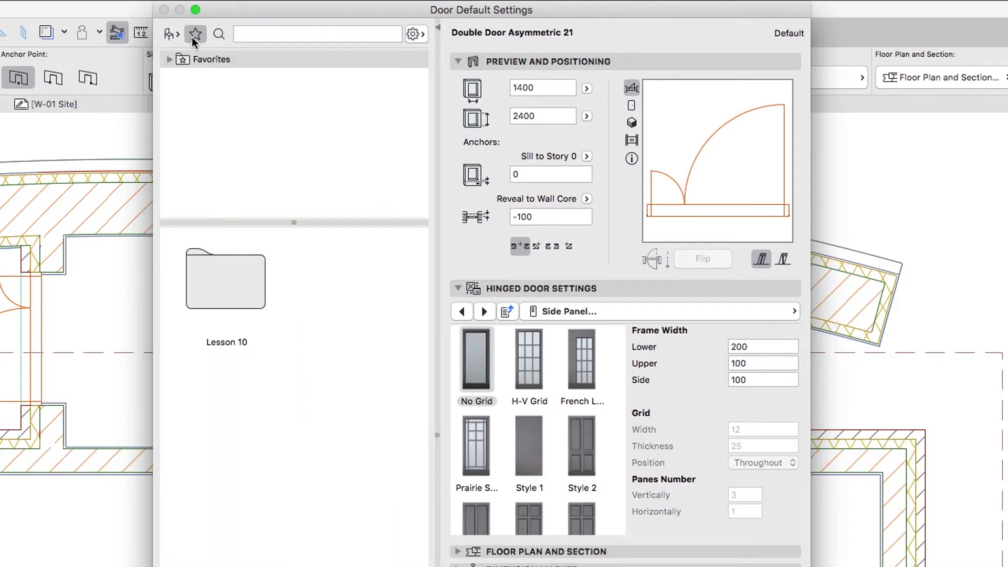
double_click(225, 275)
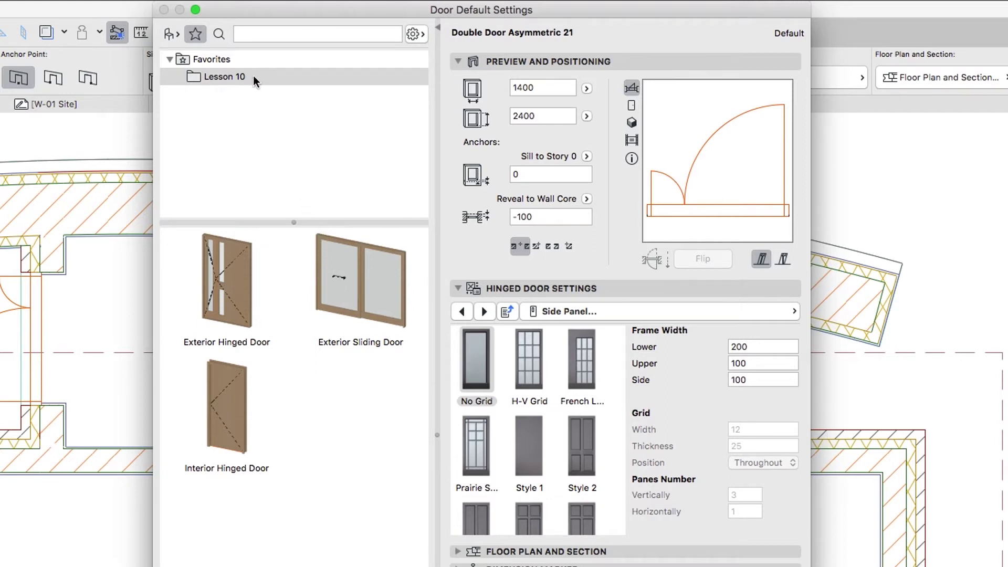
Search the door library for 'sliding' instead of the old asymmetric term
click(244, 40)
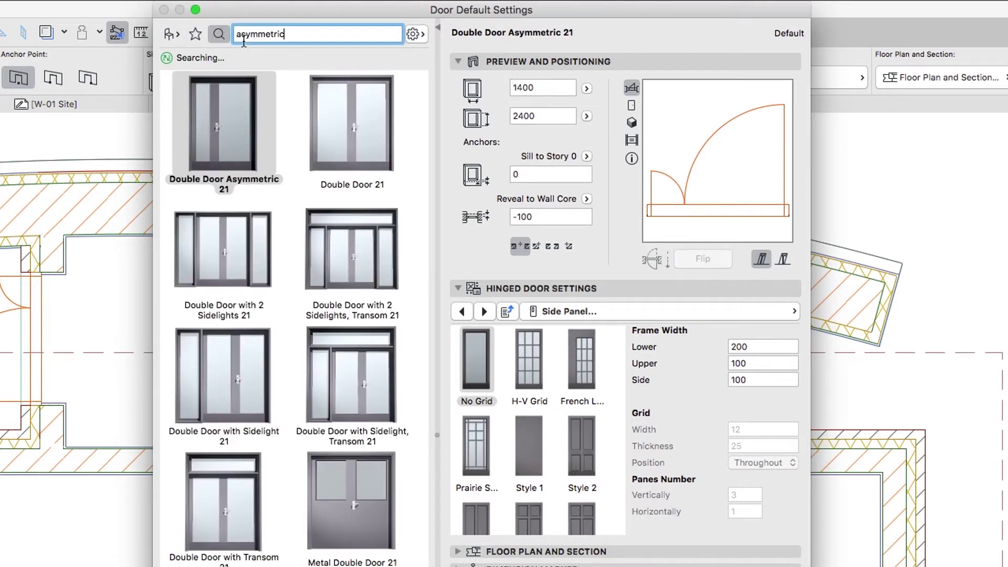
key(BackSpace)
key(BackSpace)
key(BackSpace)
key(BackSpace)
key(BackSpace)
key(BackSpace)
key(BackSpace)
key(BackSpace)
key(BackSpace)
key(BackSpace)
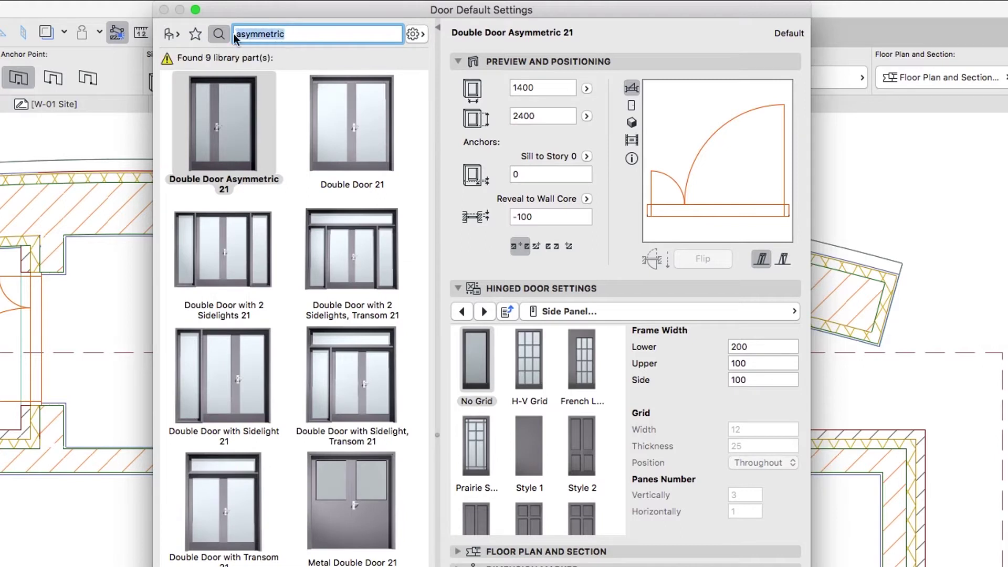
text(sliding)
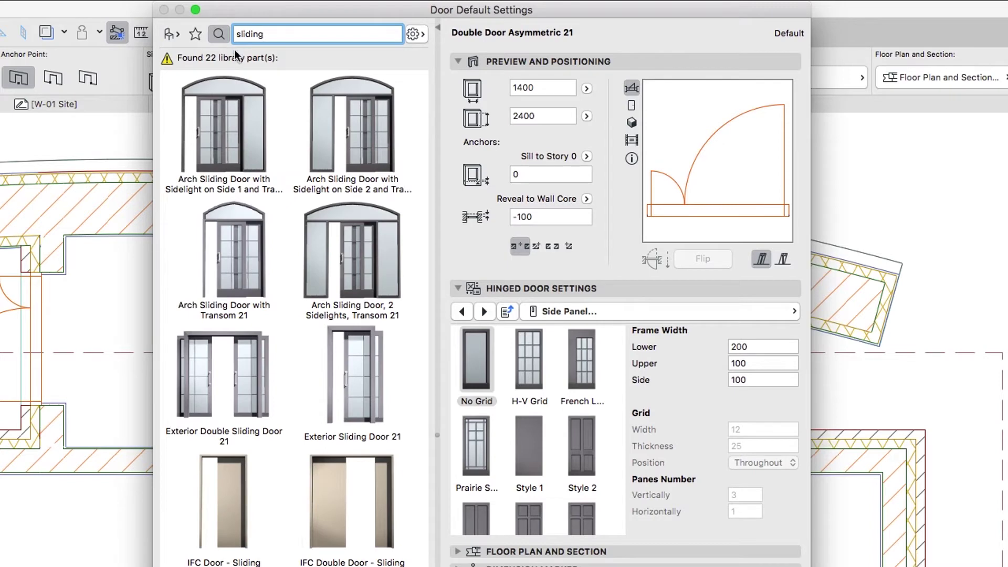
Pick Sliding Door 21 at width 2880, height 2400, sill 0, reveal -100, corner anchor
mouse_move(232, 499)
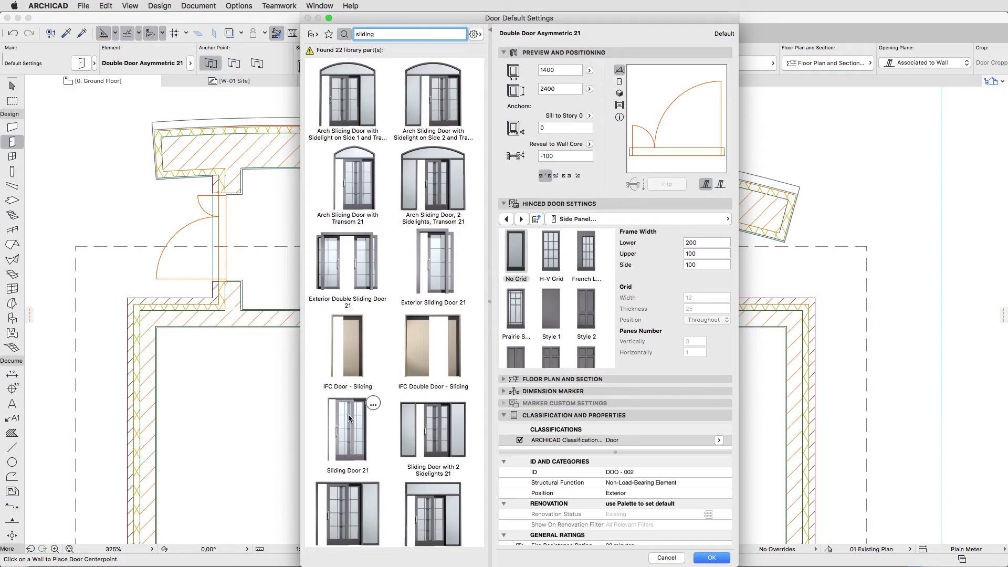
click(348, 418)
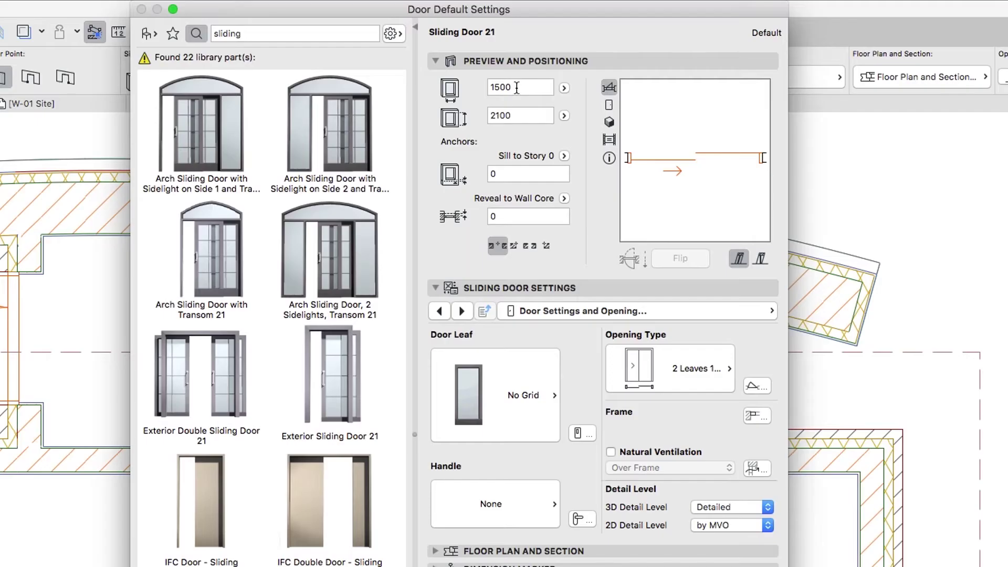
click(558, 72)
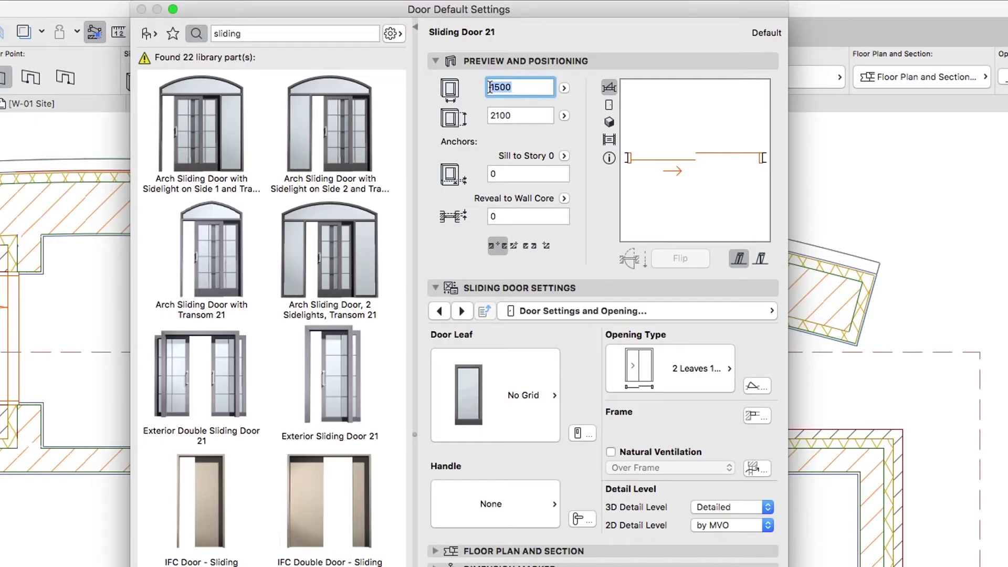
text(2880)
click(503, 115)
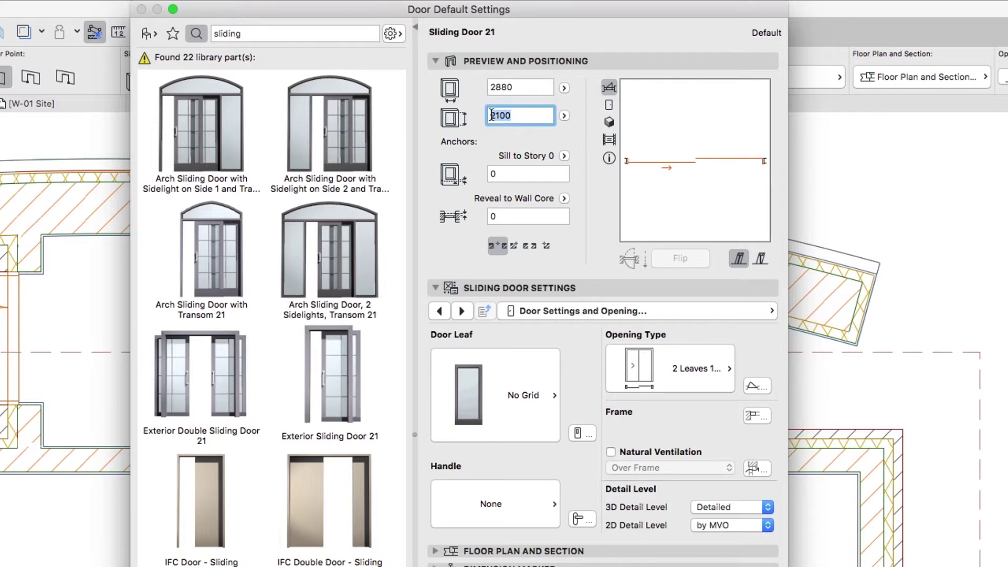
text(2400)
click(501, 175)
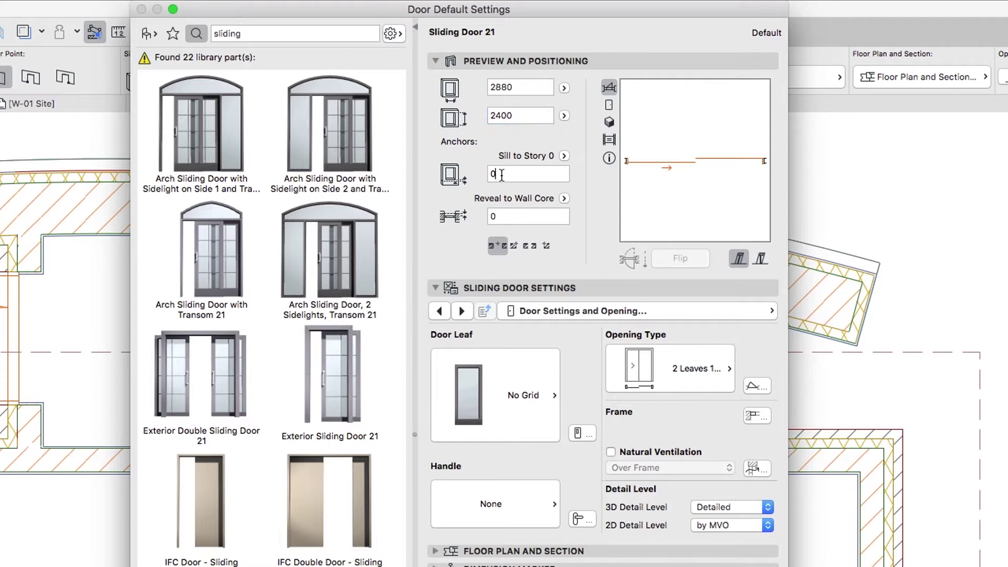
click(493, 217)
text(-100)
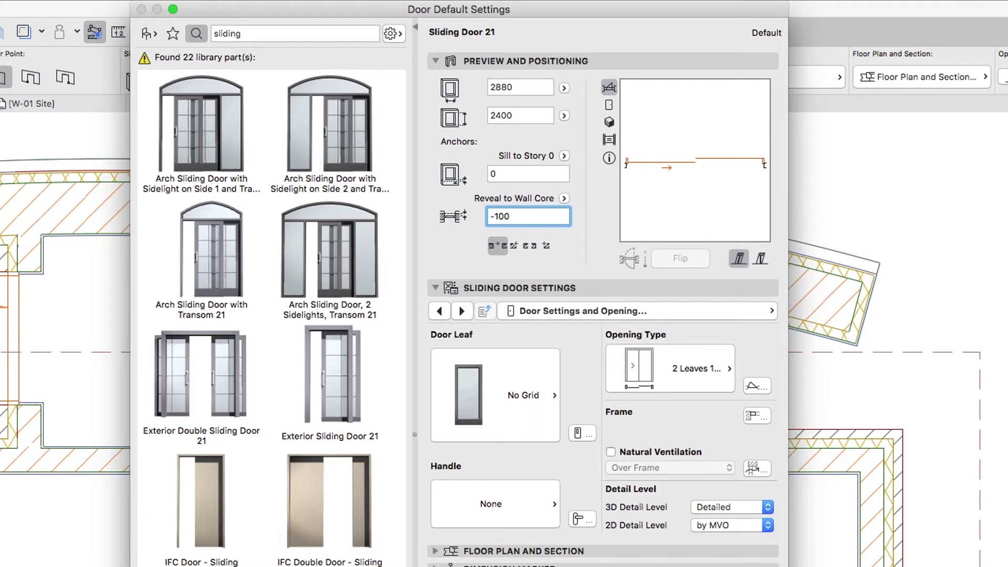
click(544, 246)
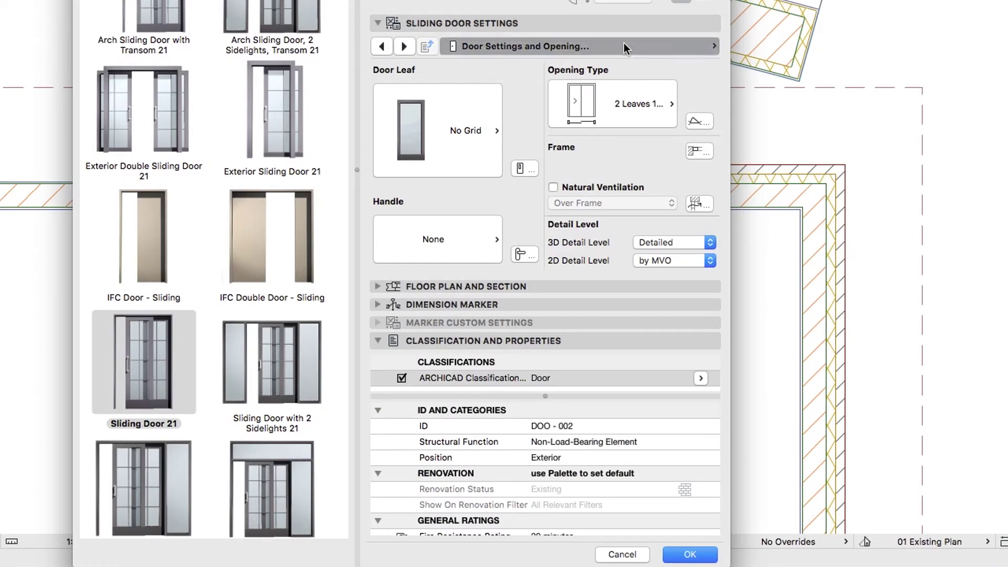
On the Fixtures and Fittings page, switch off Casing Outside and Casing Inside
click(683, 310)
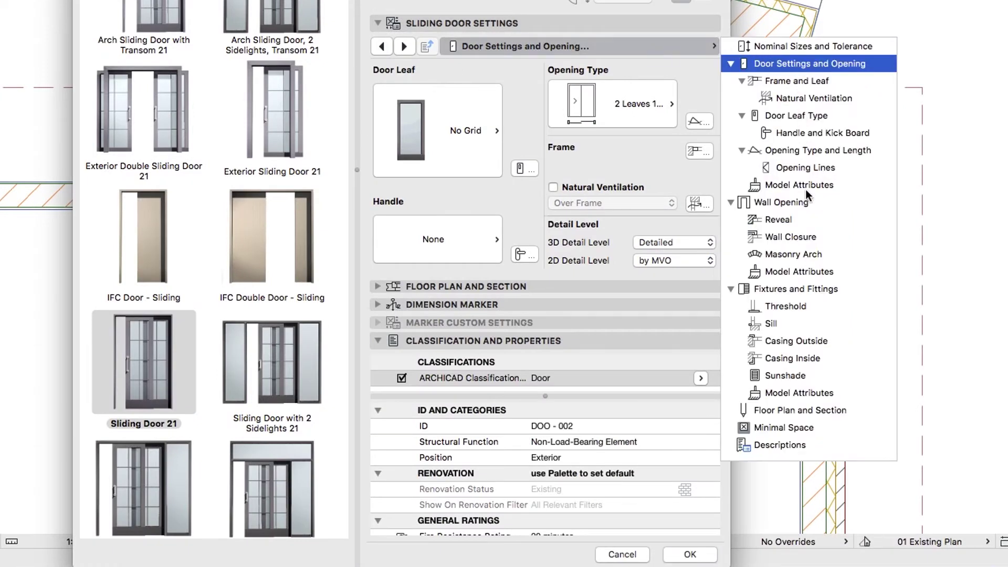
click(811, 289)
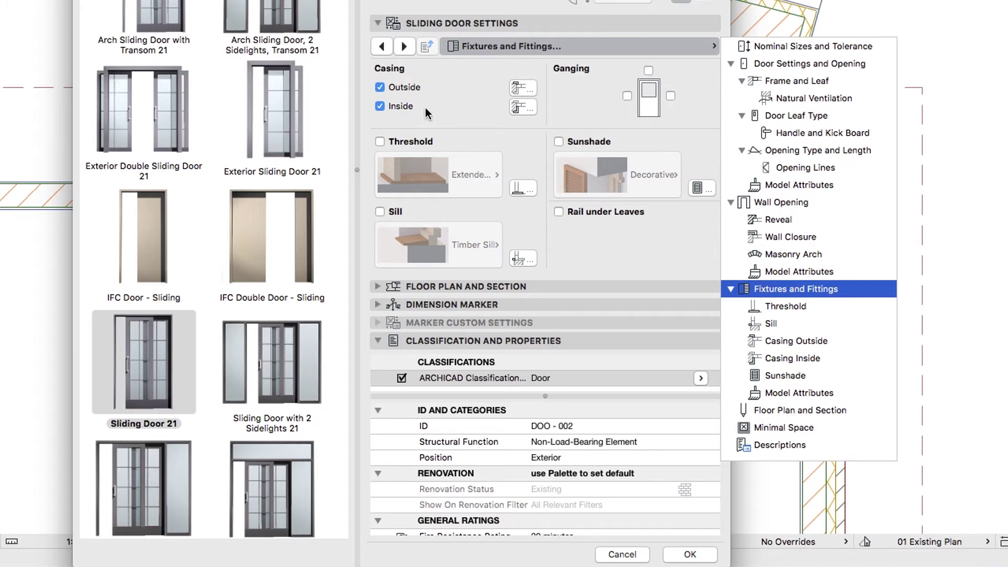
click(405, 90)
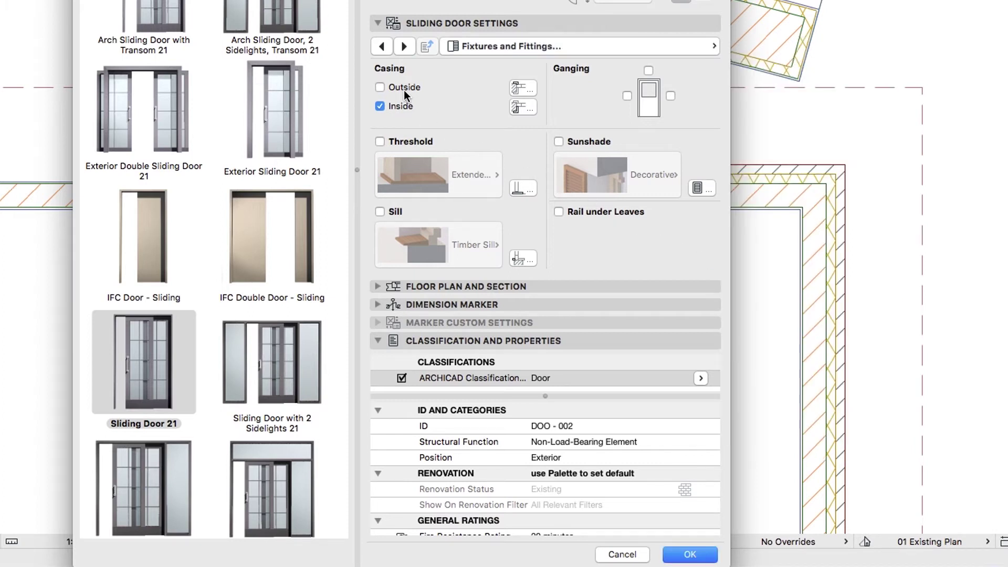
click(406, 107)
Place the door in the left end wall 100 above the bottom-wall corner, setting its opening side
click(683, 554)
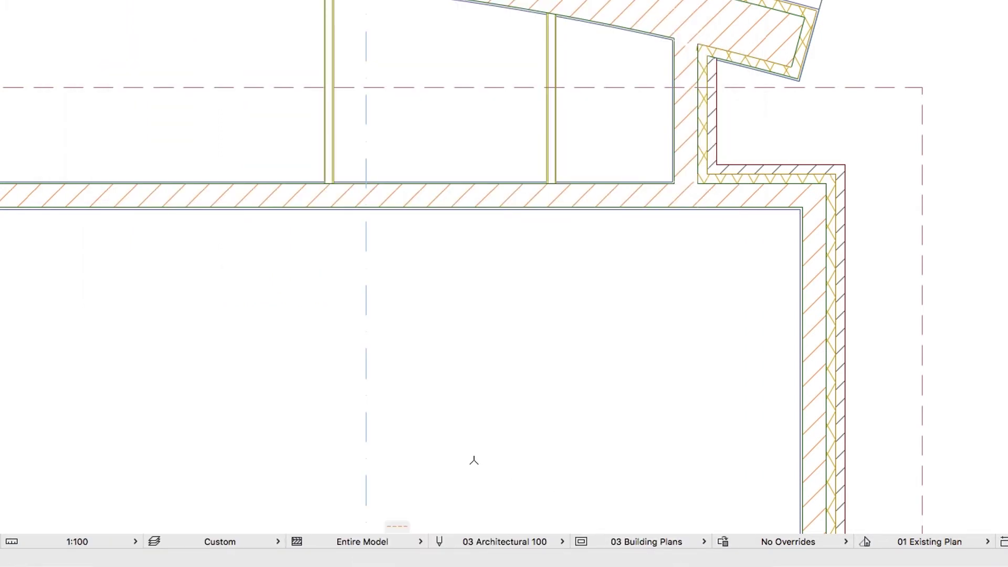
scroll(480, 323, up, 5)
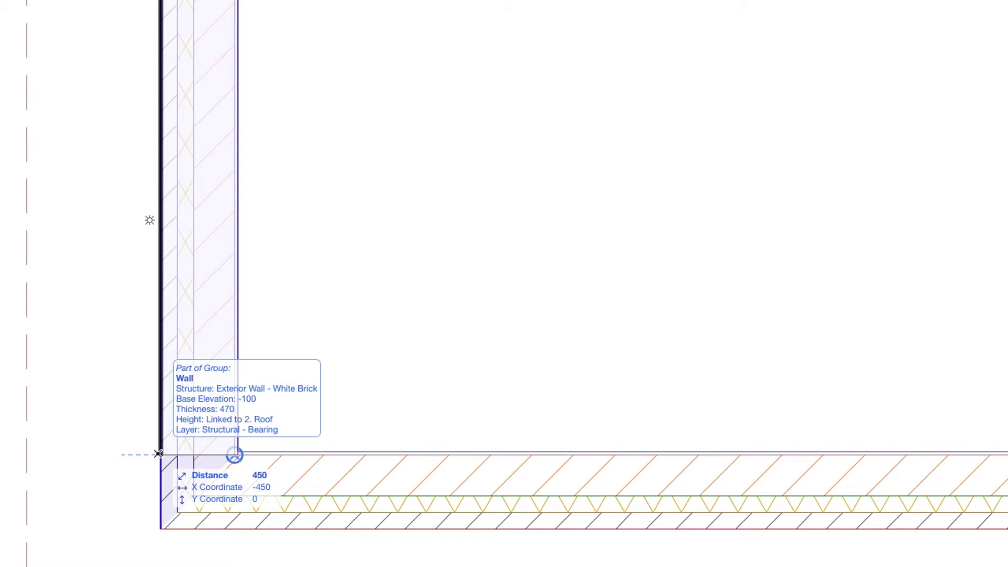
text(y100)
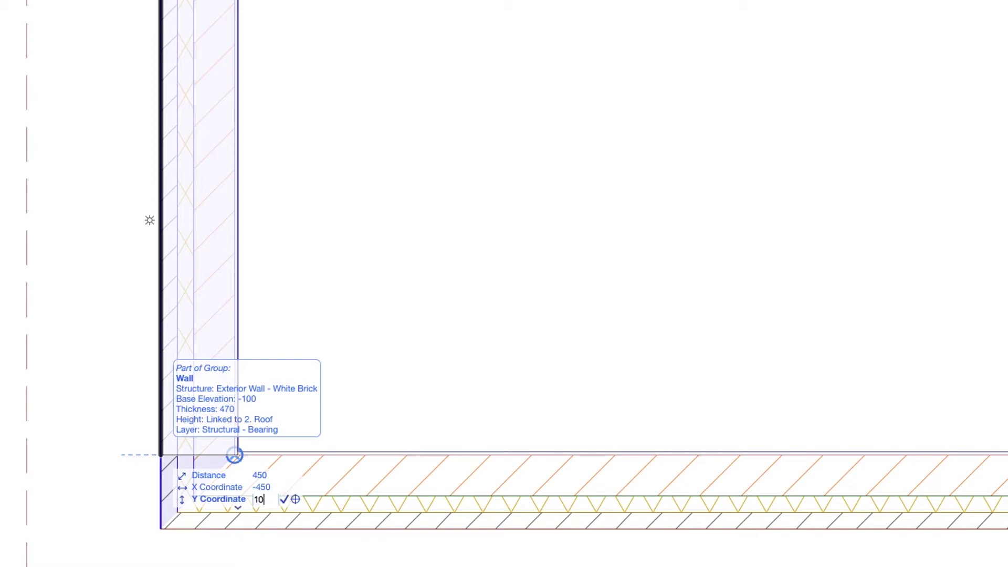
key(Return)
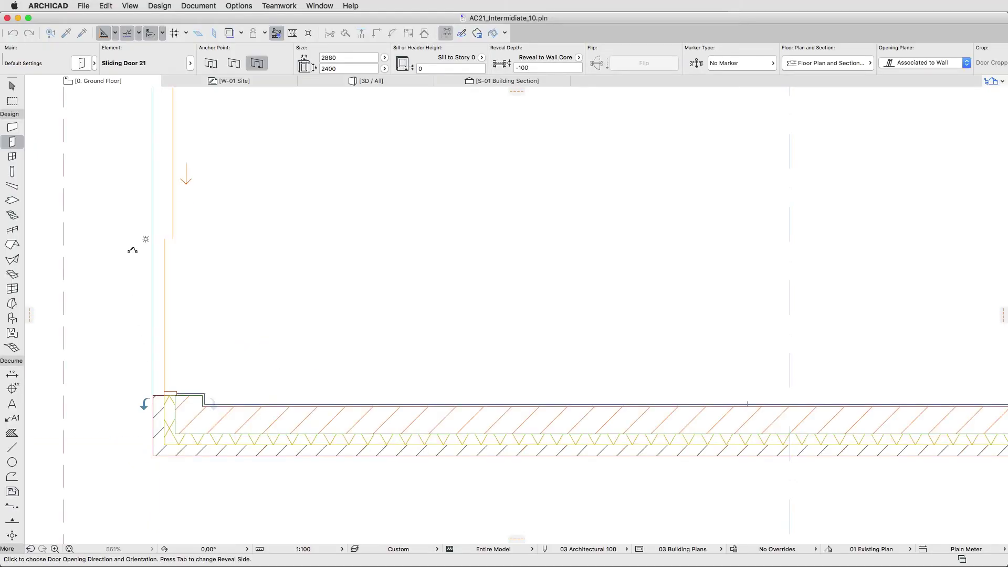
click(129, 135)
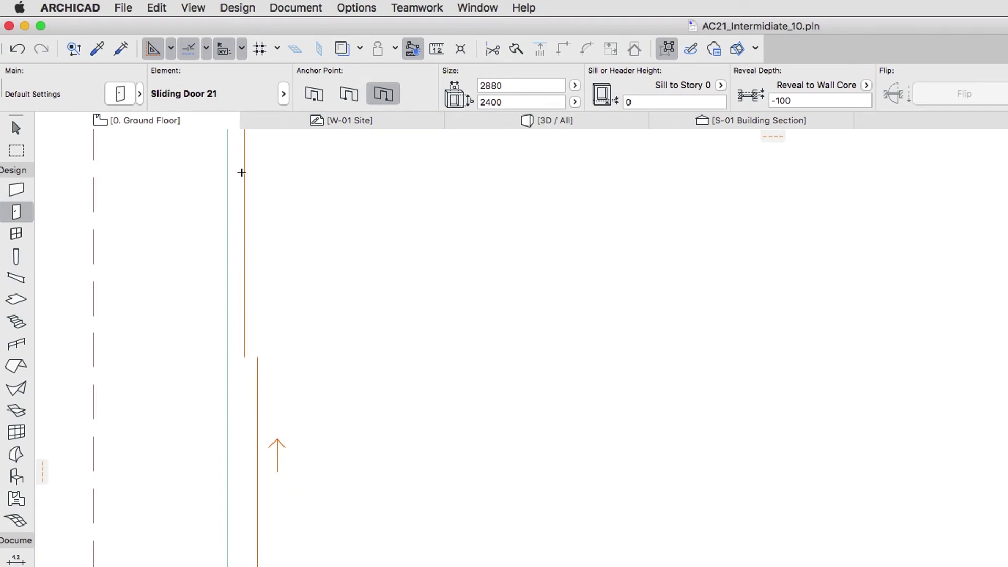
Place a corner-anchored door in the bottom wall 100 from the left corner, choosing its opening side
click(349, 96)
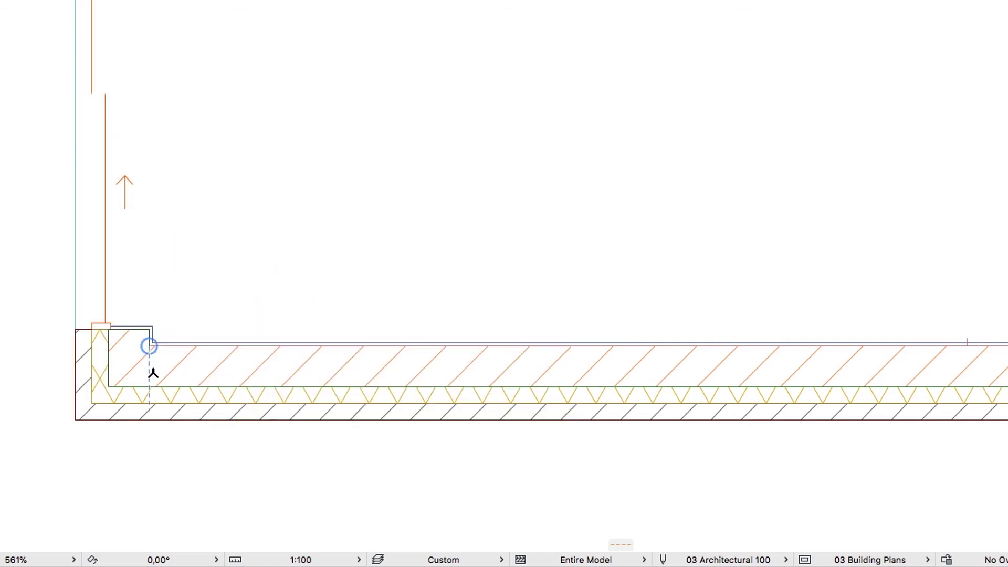
click(149, 419)
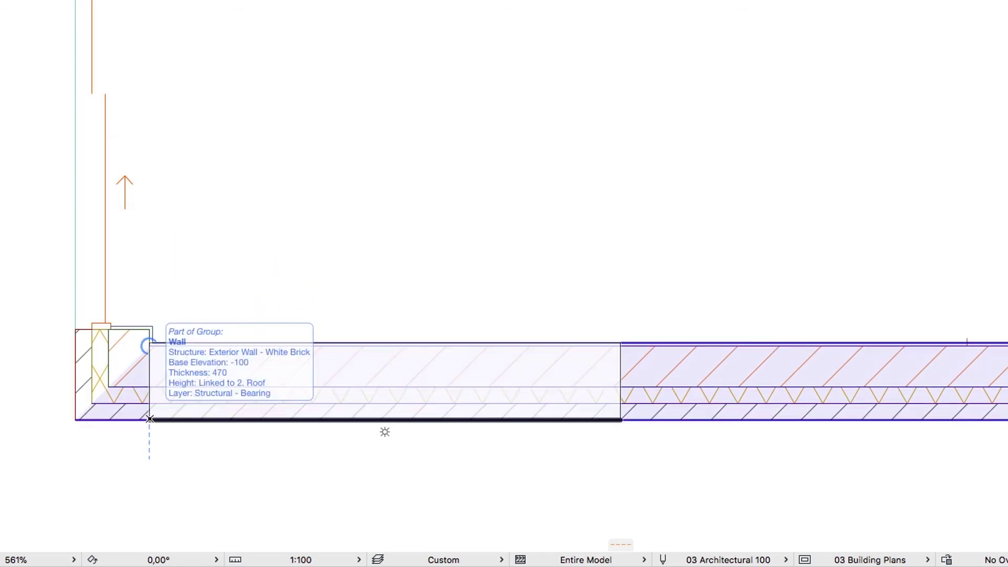
text(x)
text(100)
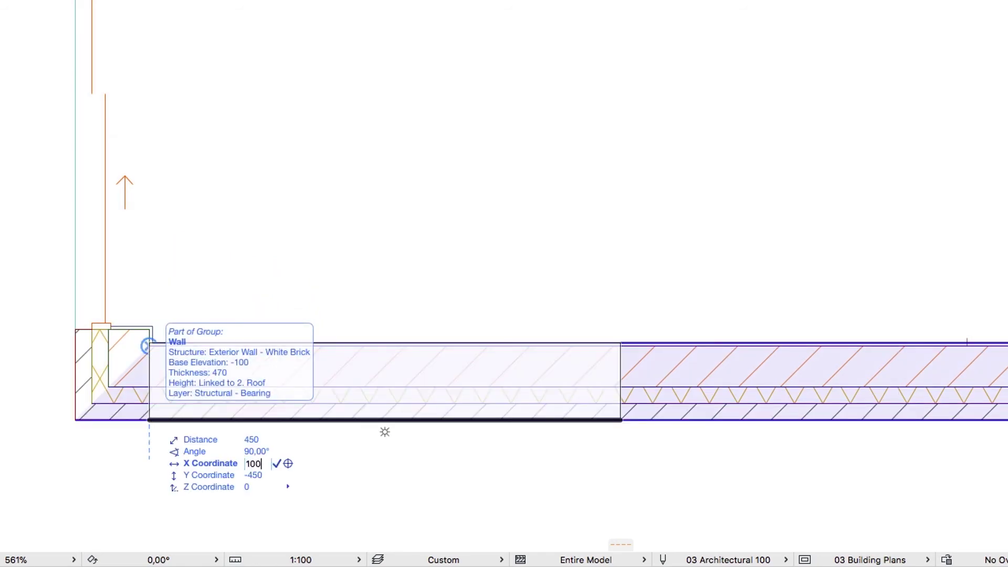
key(Return)
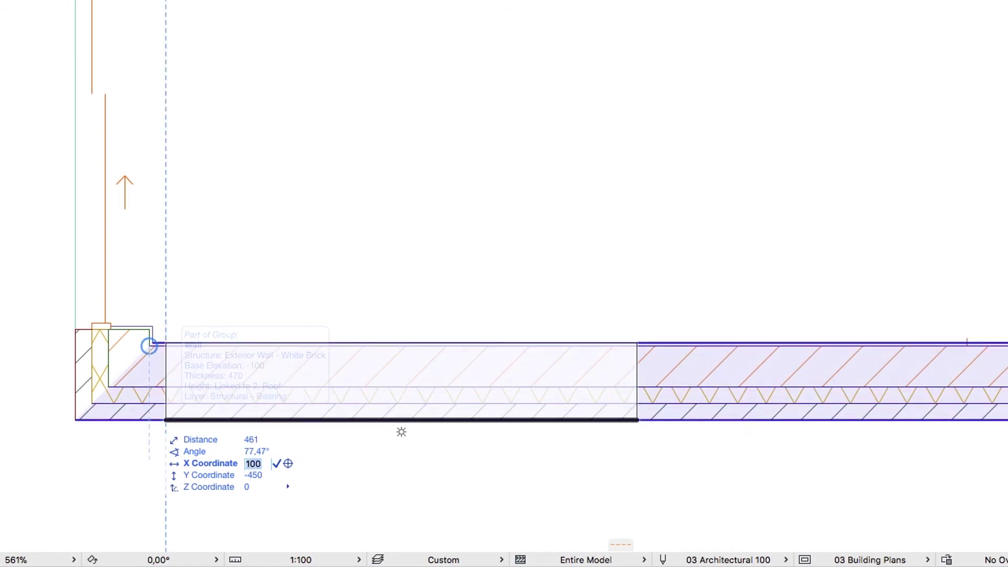
click(401, 431)
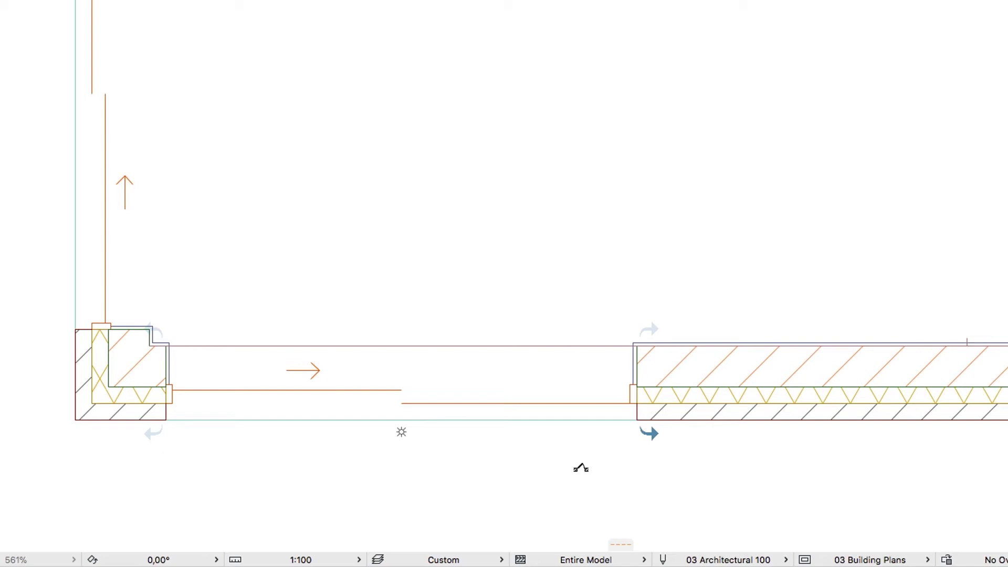
click(581, 468)
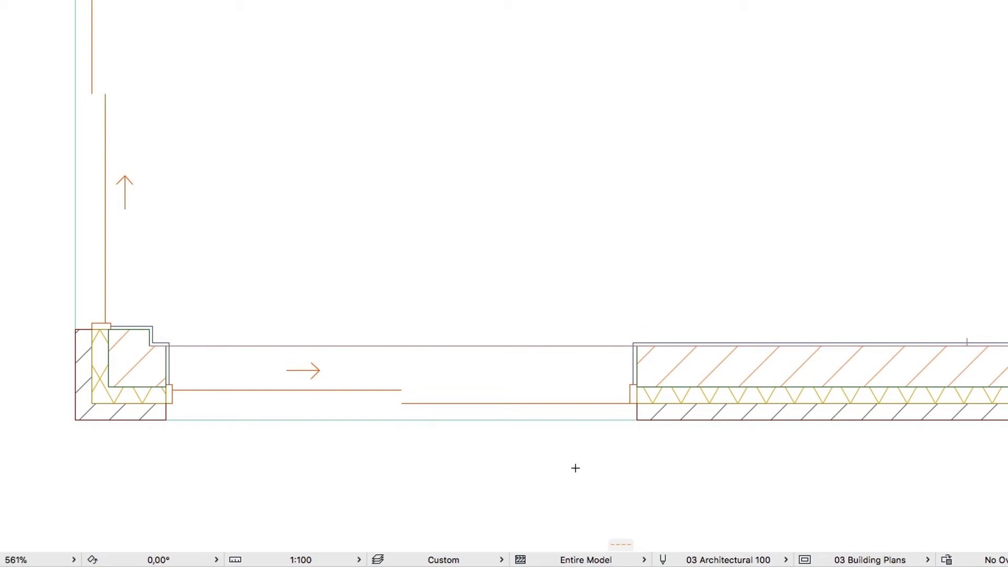
middle_drag(920, 383, 457, 373)
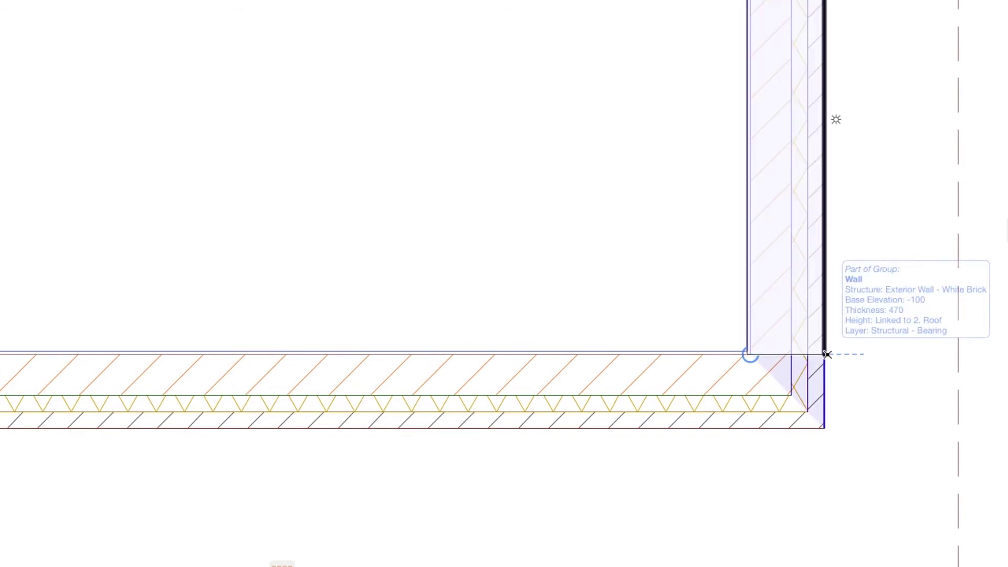
Place the door in the right end wall 100 up from the bottom-right corner
text(y100)
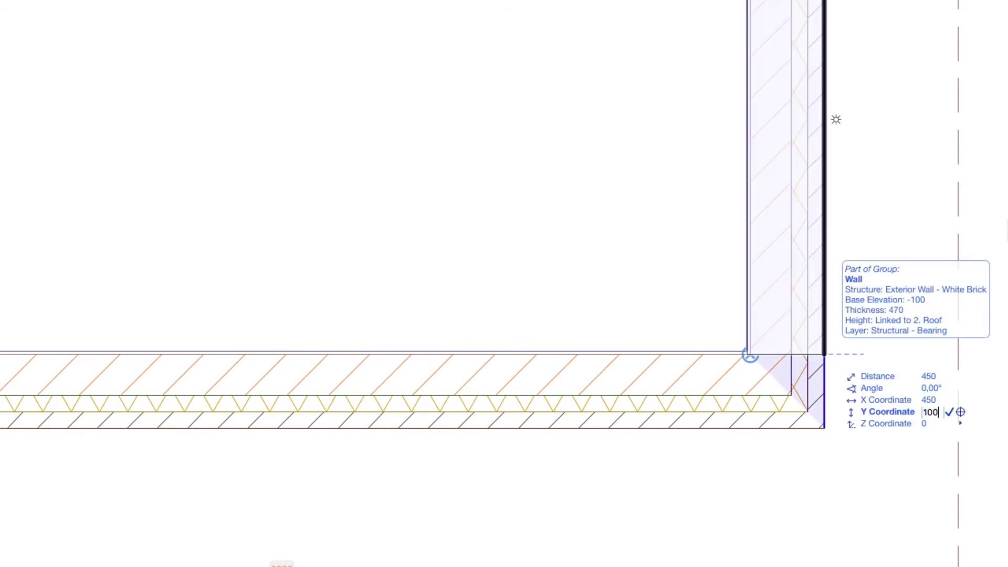
key(Return)
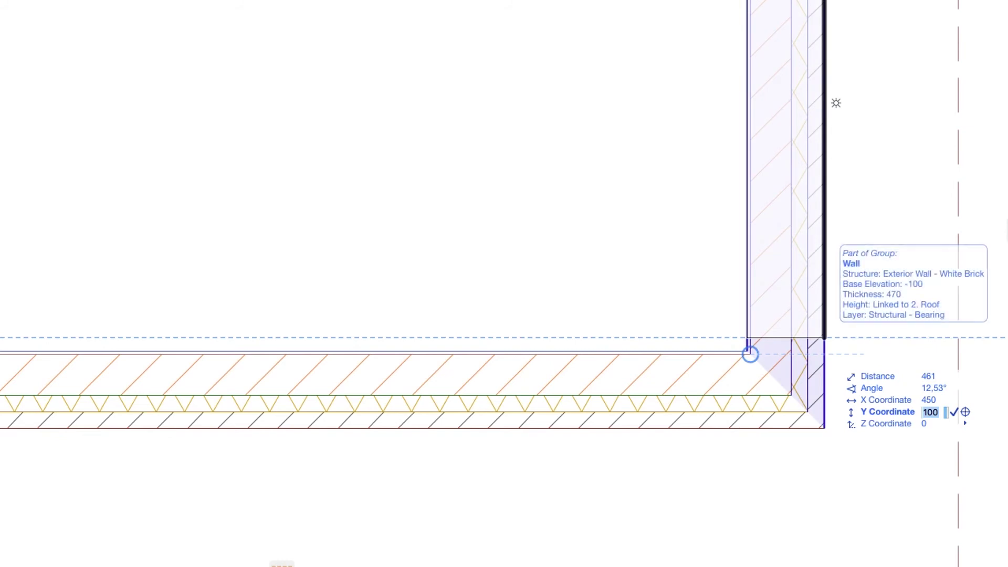
key(Return)
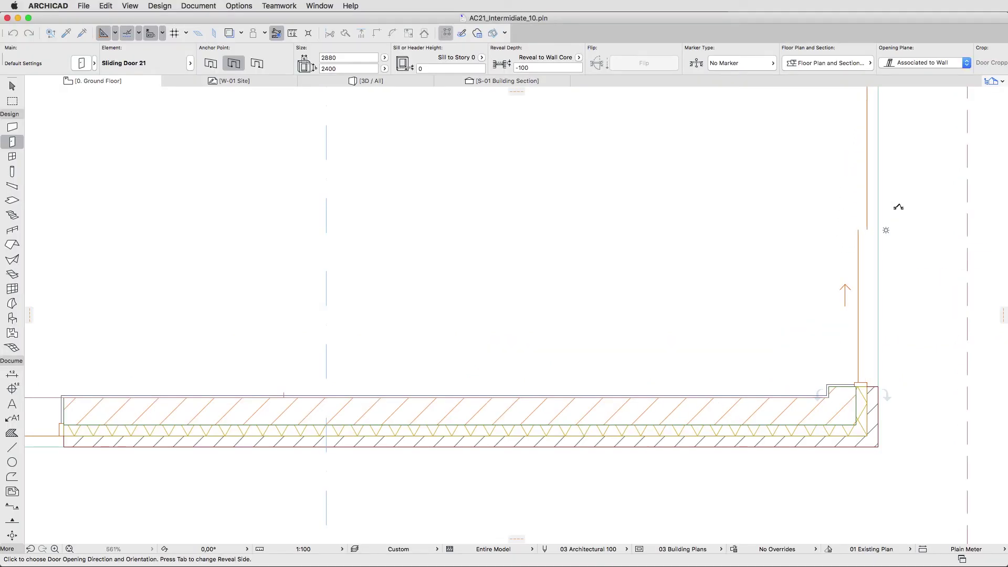
key(Escape)
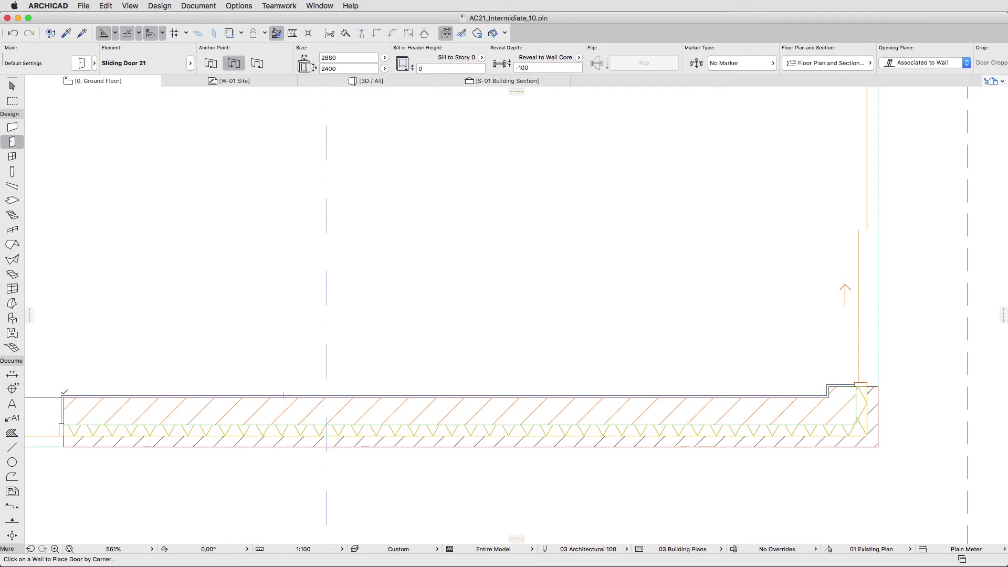
Select the bottom-wall door and set Multiply to Distribute with 2 copies and no rotation
shift+click(64, 395)
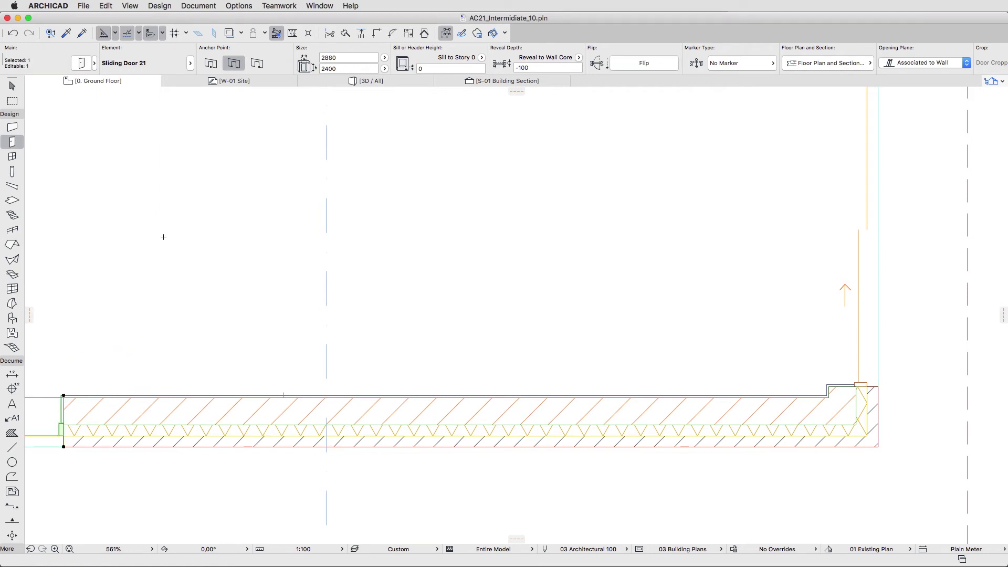
key(super+u)
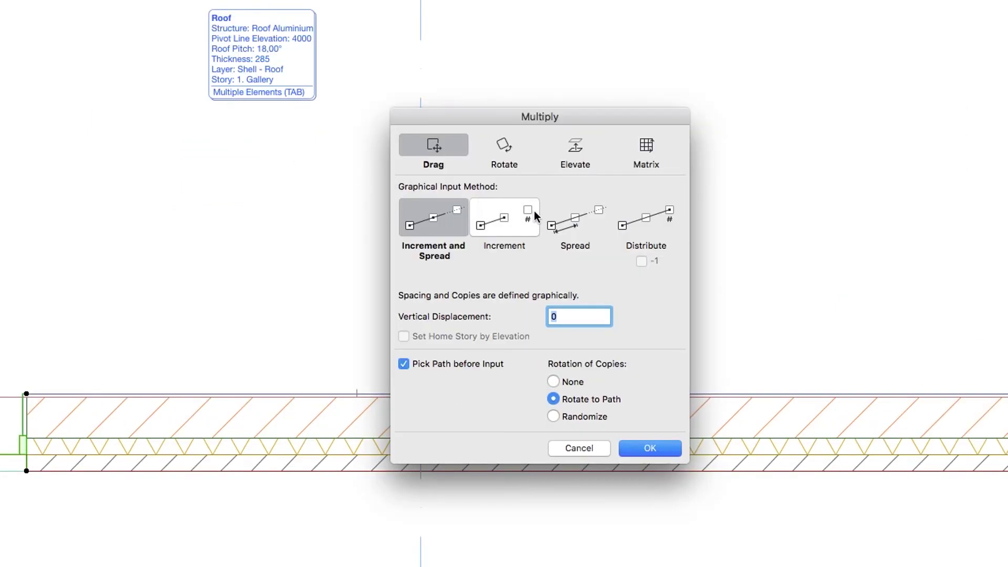
click(635, 230)
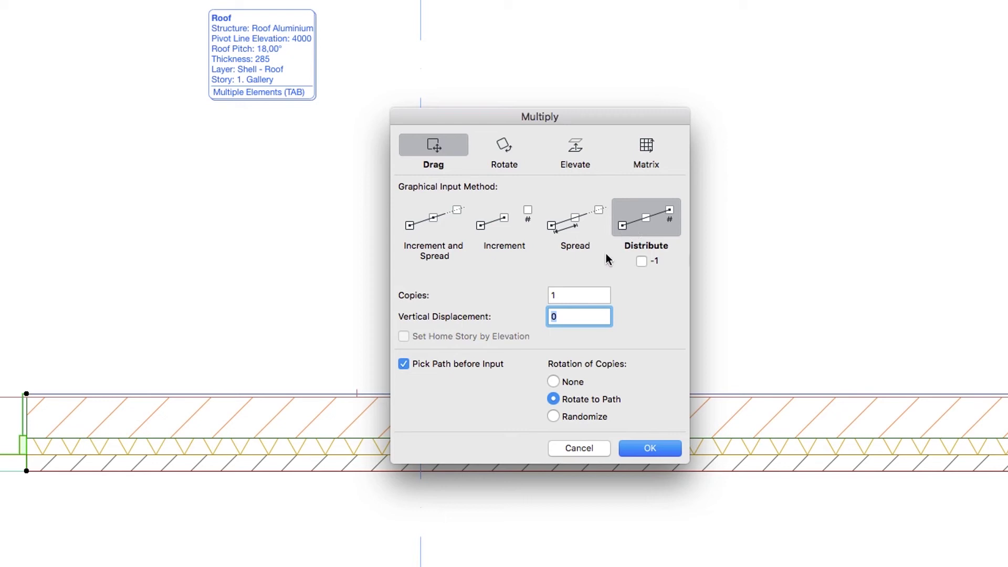
click(590, 296)
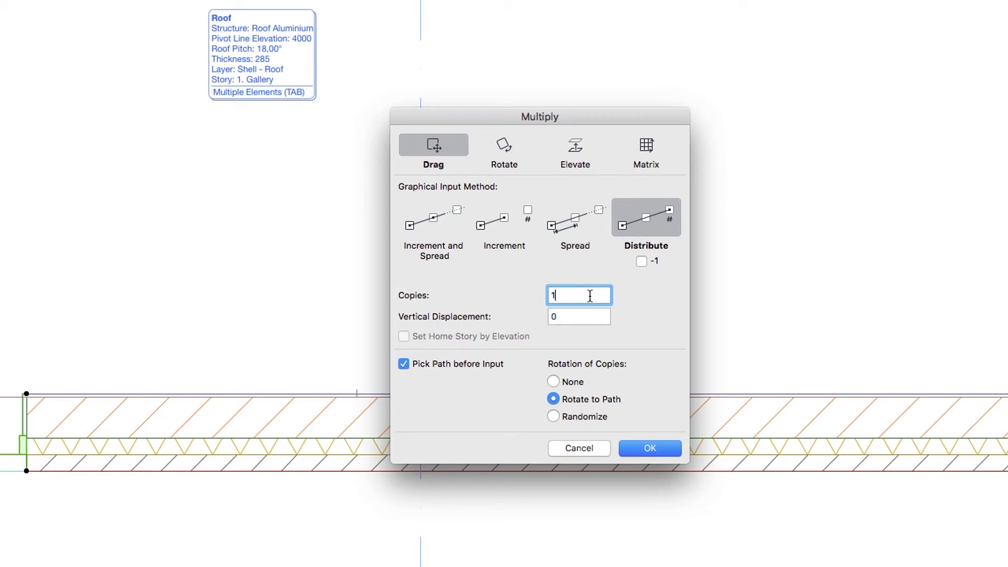
key(BackSpace)
text(2)
click(489, 368)
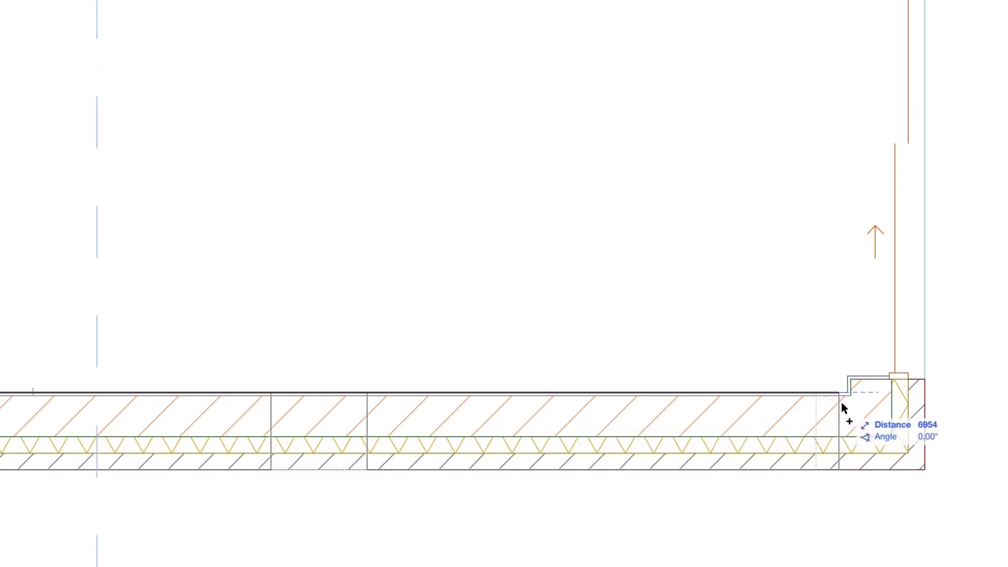
Distribute the two copies along the bottom wall, ending 100 short of the right corner, then deselect
text(100)
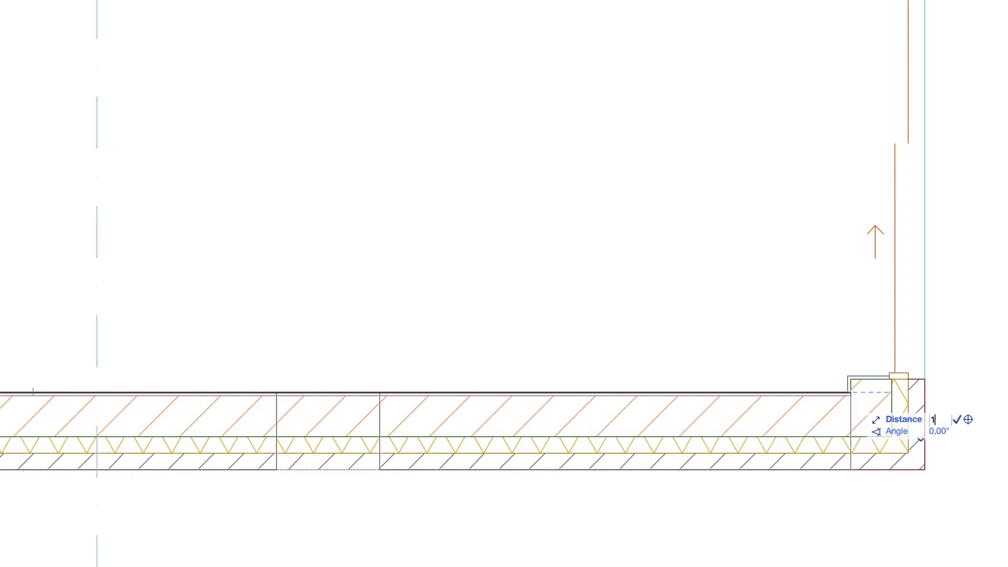
key(Return)
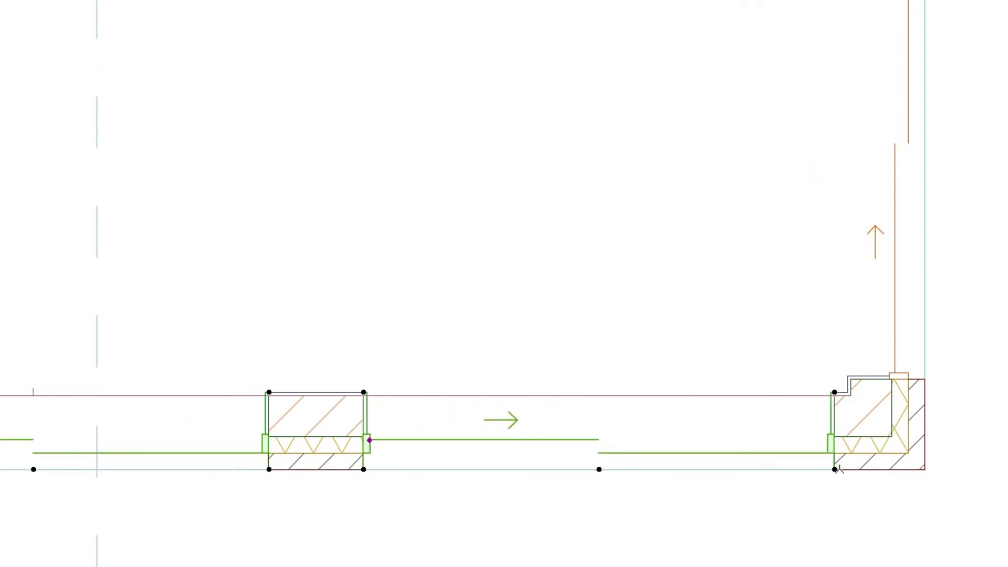
click(859, 511)
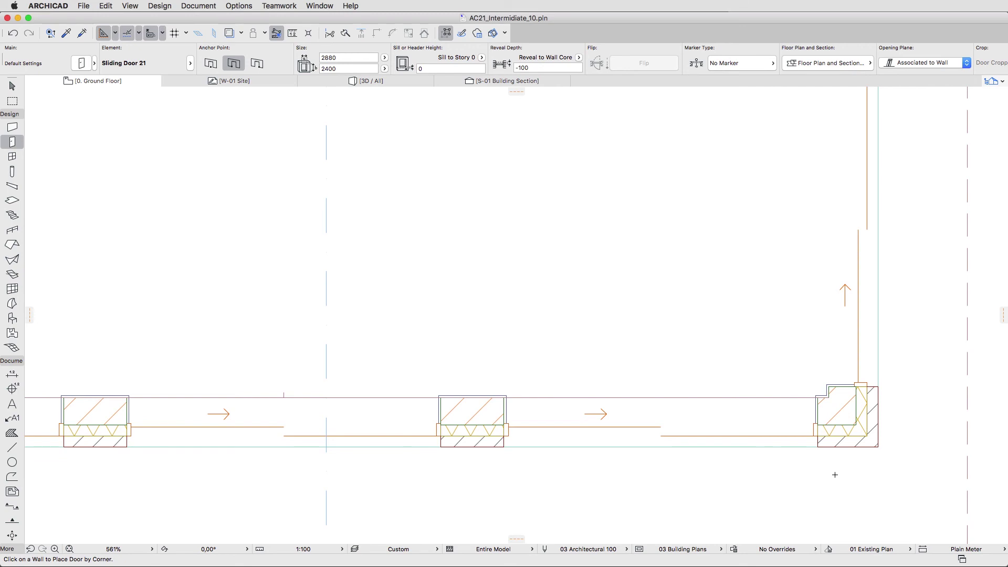
key(F3)
scroll(269, 163, down, 5)
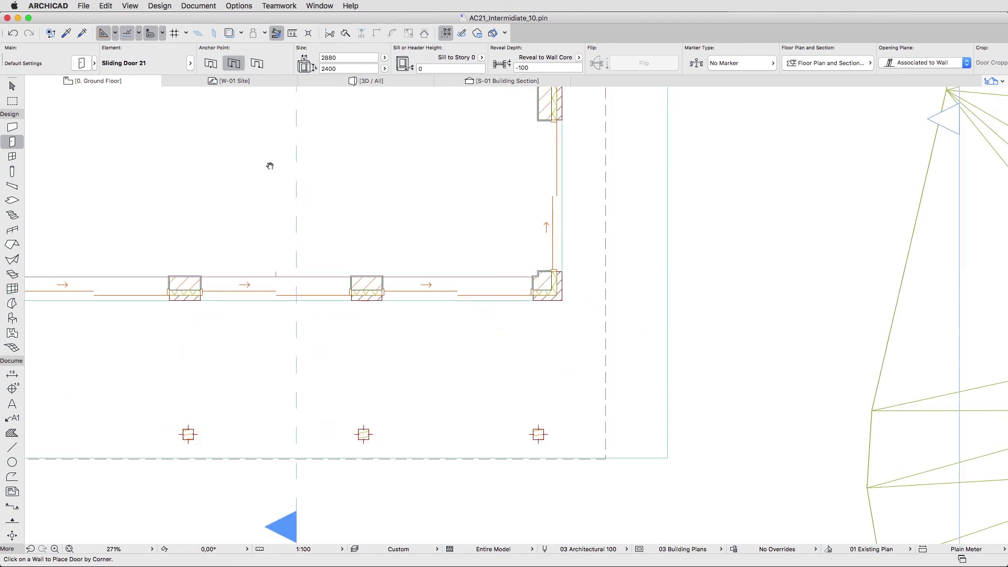